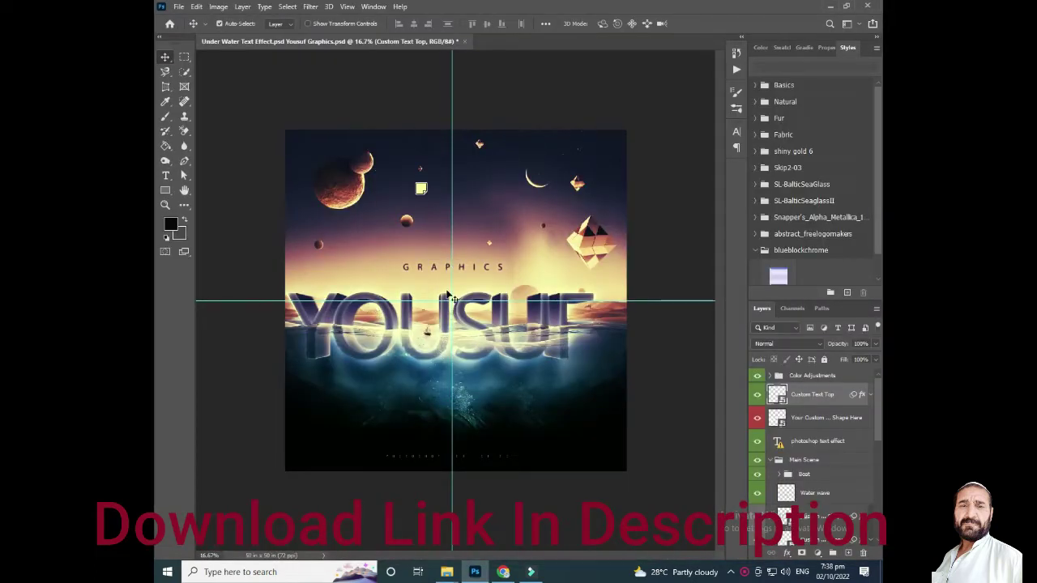
Hide the Shadow layer so the dark shadow under YOUSUF disappears.
scroll(452, 298, up, 1)
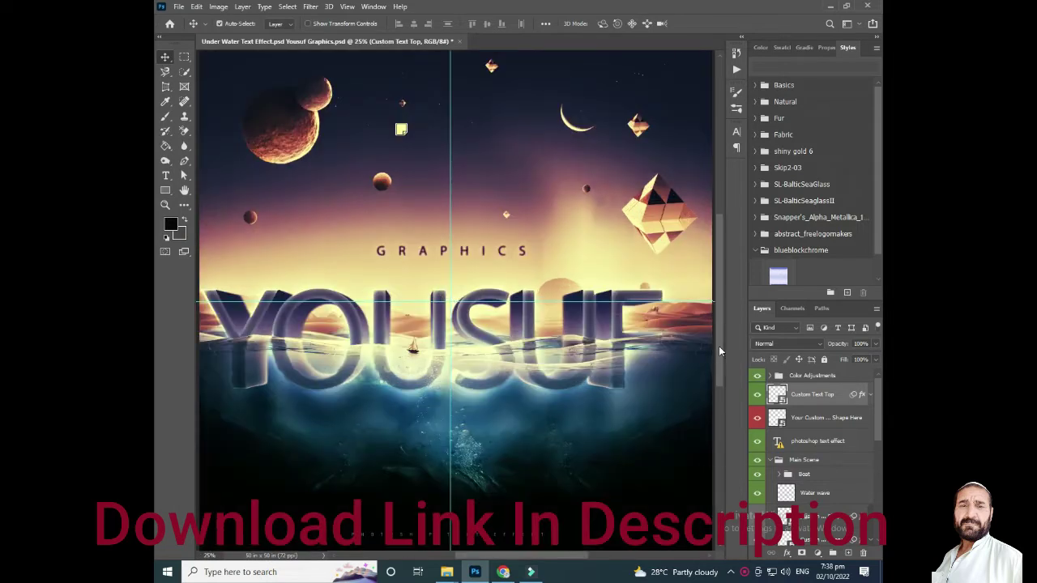
scroll(721, 351, down, 1)
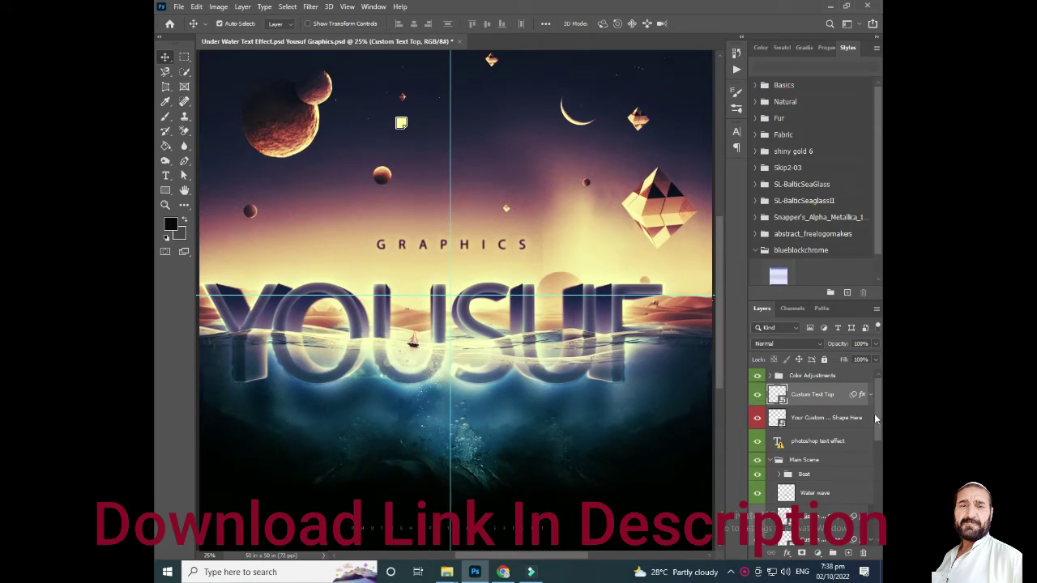
scroll(874, 417, down, 5)
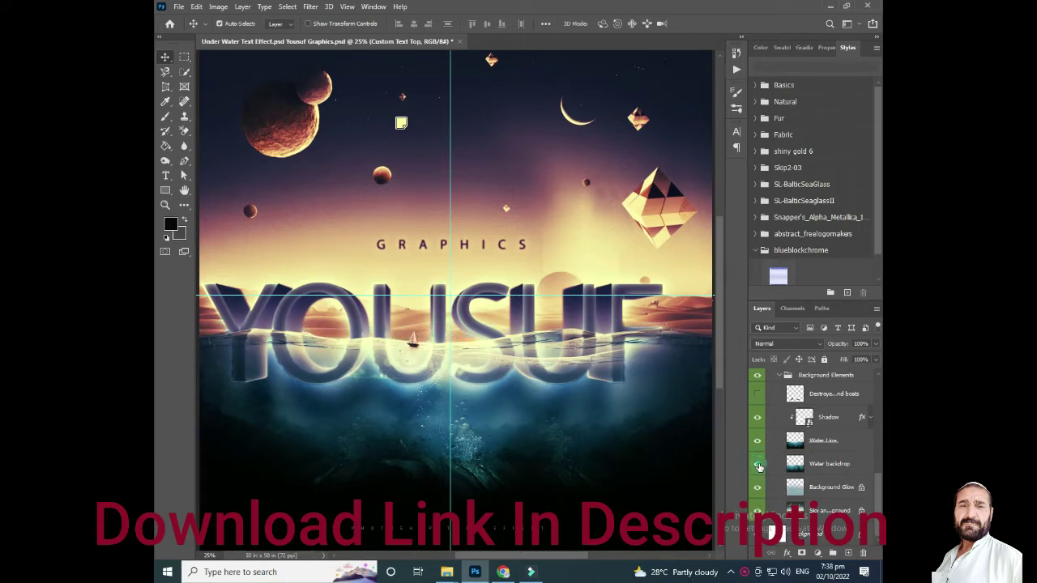
click(757, 417)
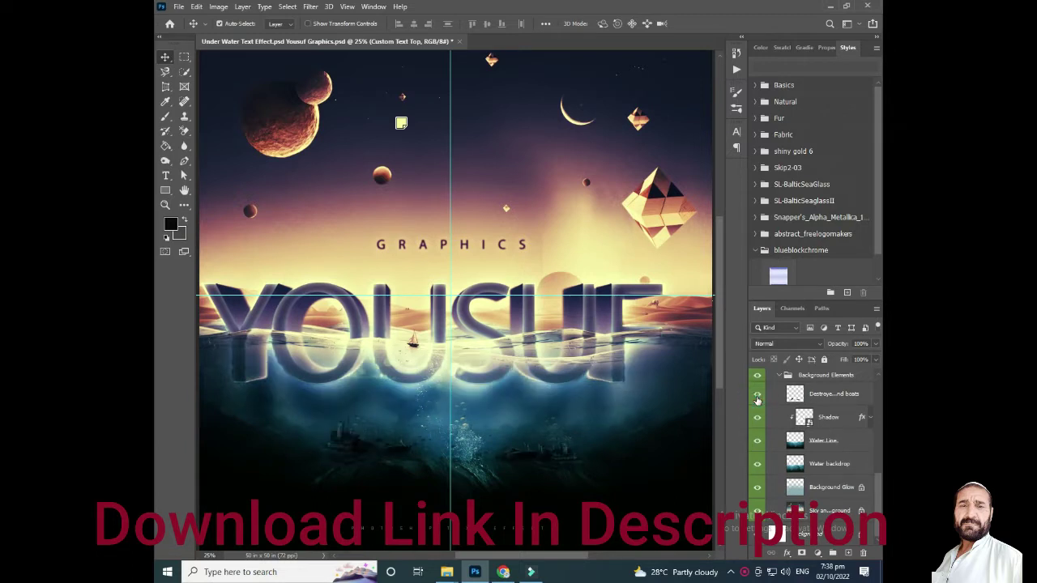
drag(880, 495, 881, 452)
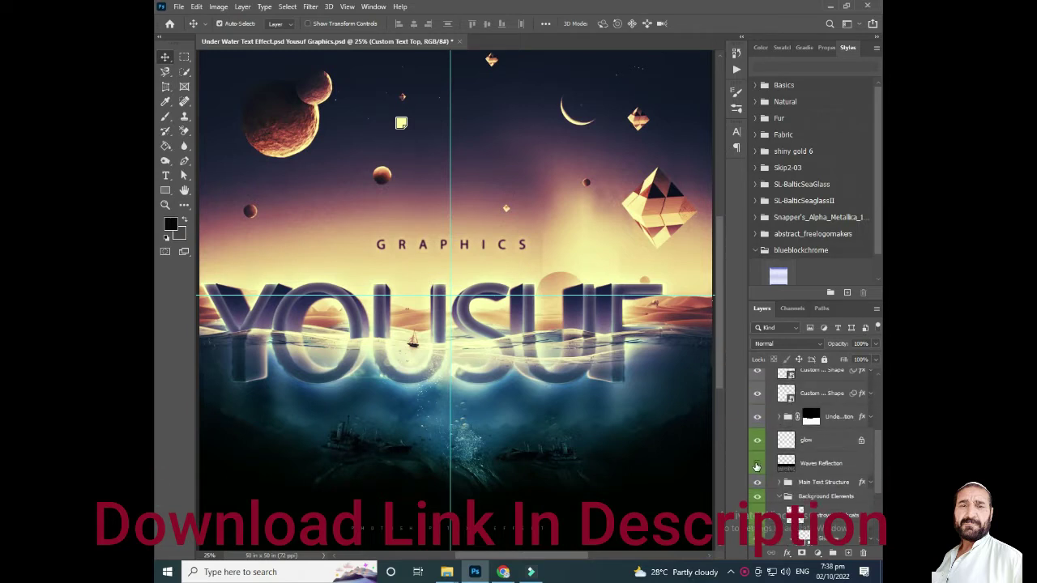
Turn on the Waves Reflection layer, comparing it on and off before leaving it visible.
click(757, 465)
click(757, 465)
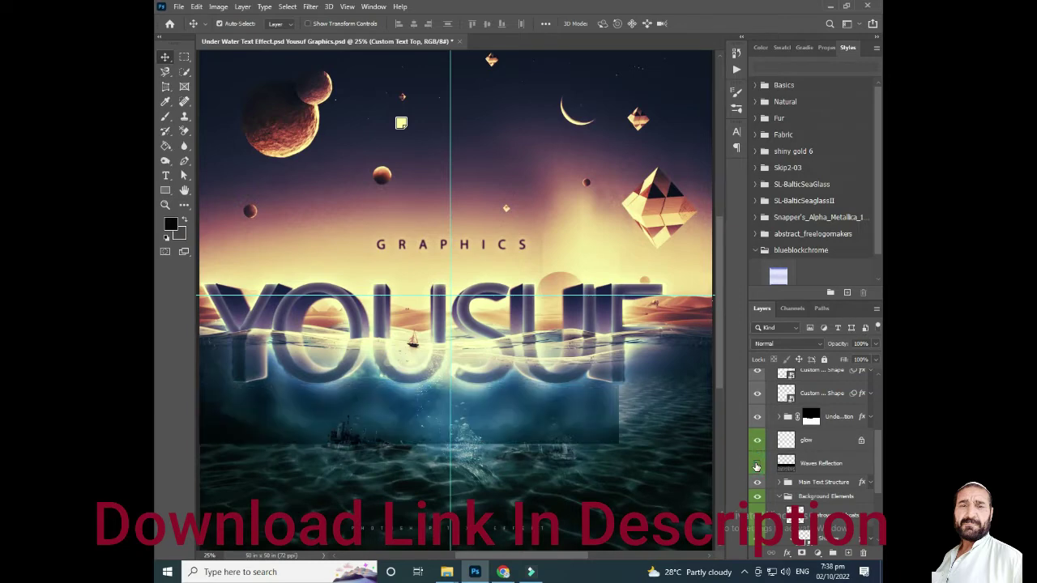
click(757, 465)
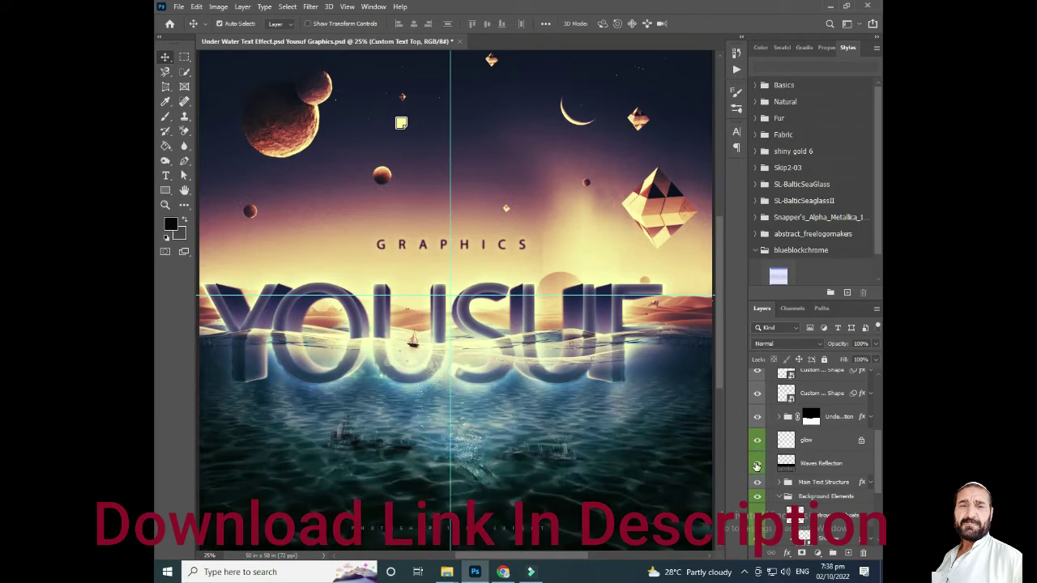
click(756, 465)
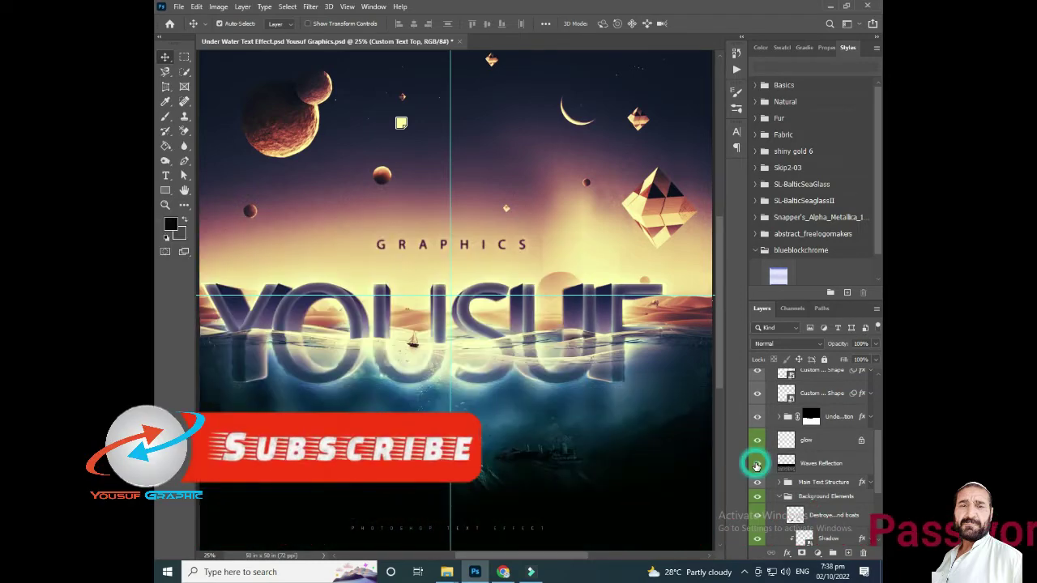
click(756, 464)
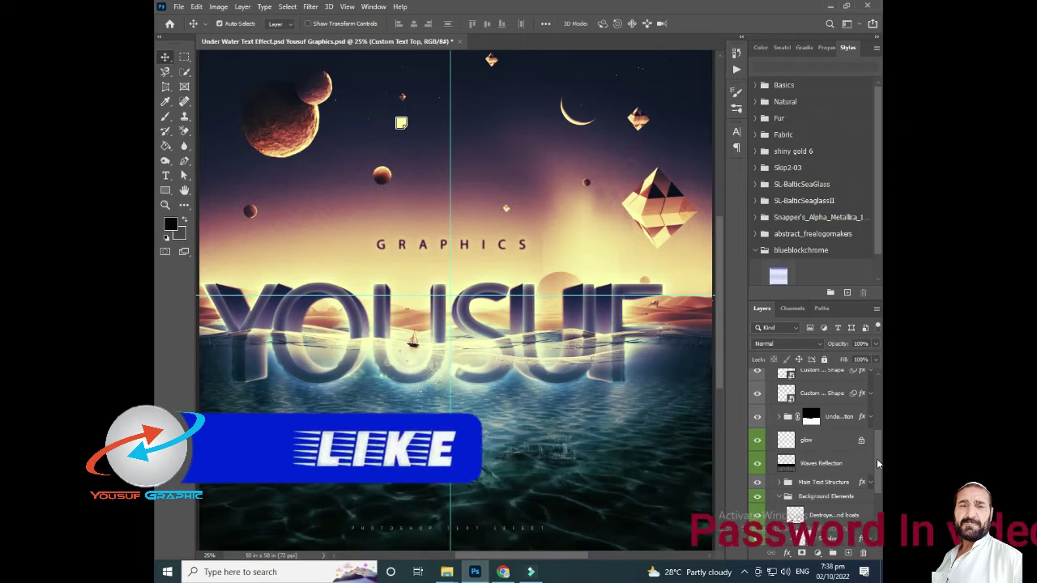
Briefly hide the custom shape layer to compare, then turn it back on.
scroll(786, 474, up, 3)
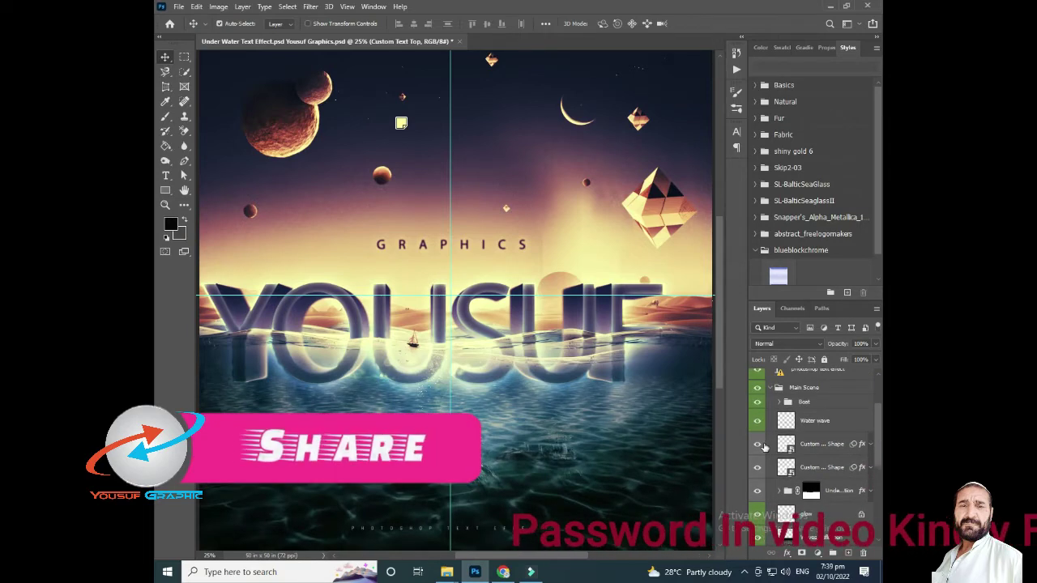
click(758, 445)
click(757, 445)
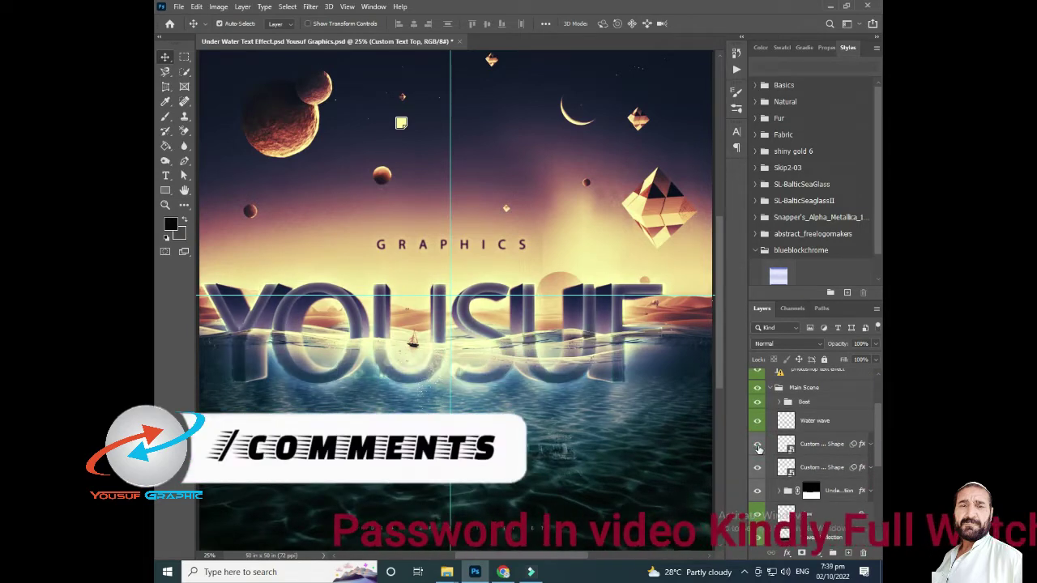
scroll(810, 437, up, 3)
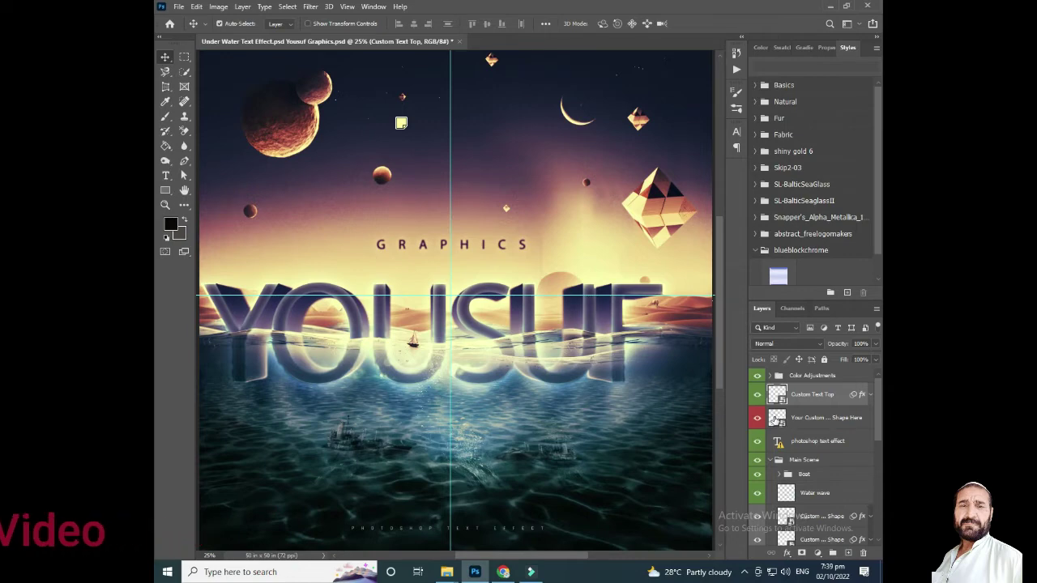
In the Your Custom Text / Shape Here smart object, retype YOUSUF as WATER and commit.
double_click(775, 418)
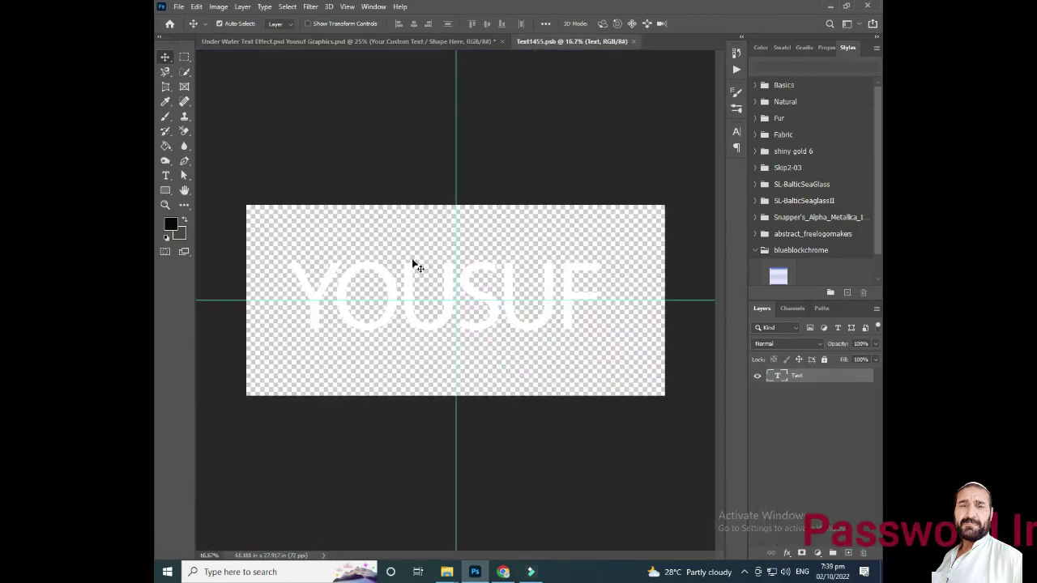
click(166, 177)
click(596, 303)
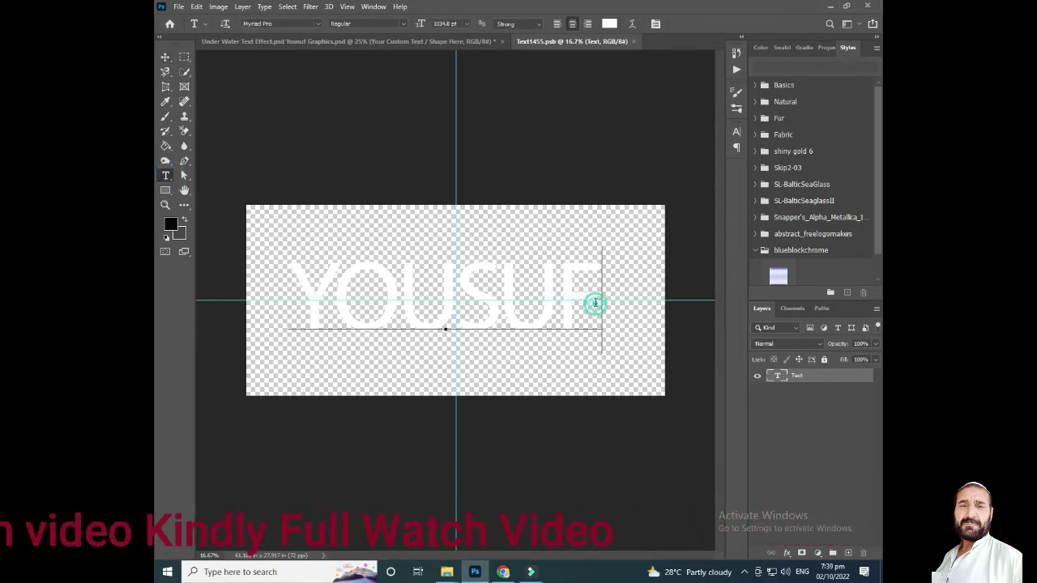
key(BackSpace)
key(BackSpace)
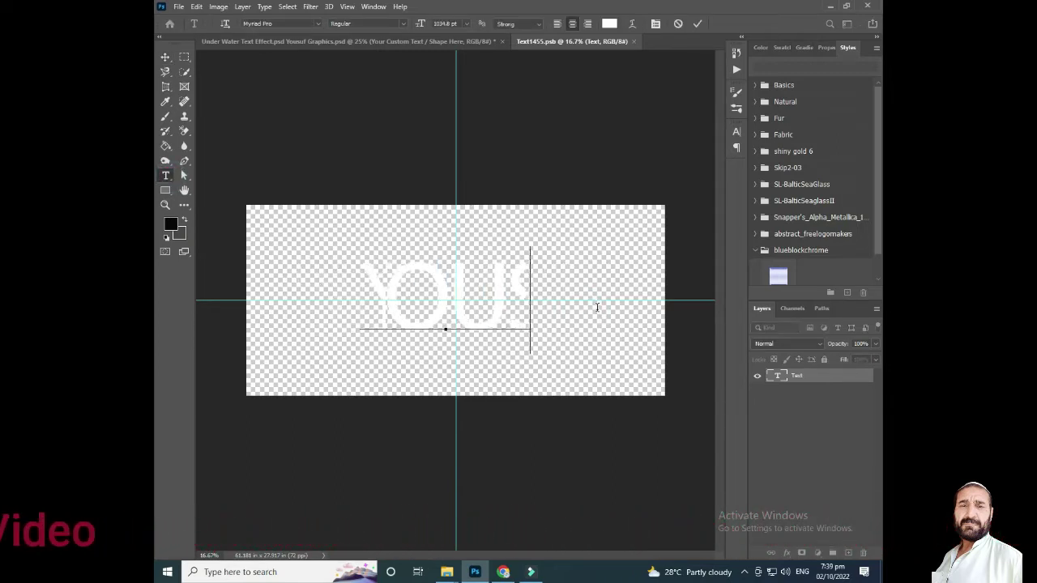
key(BackSpace)
key(BackSpace)
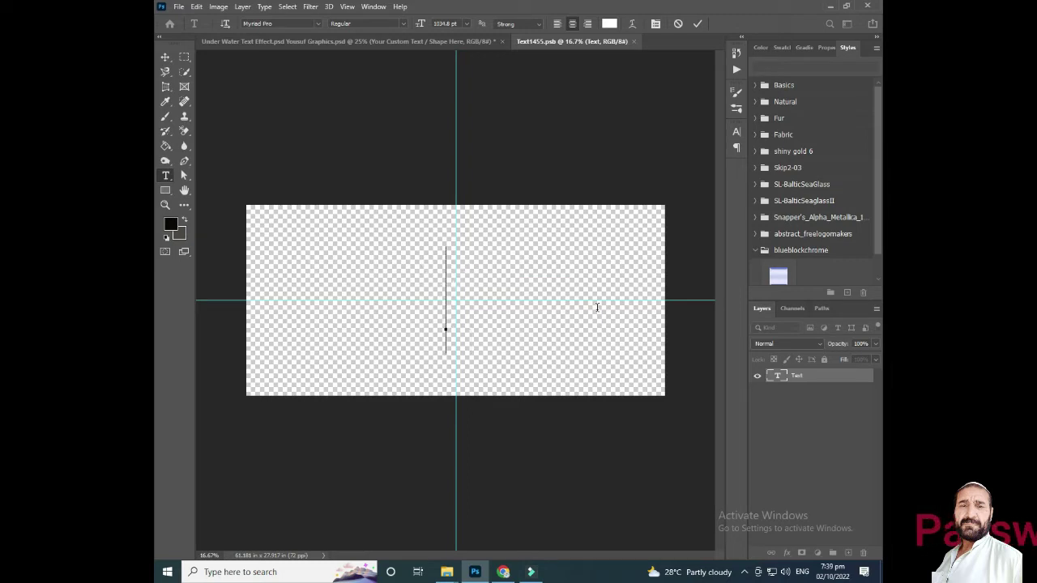
text(WATER)
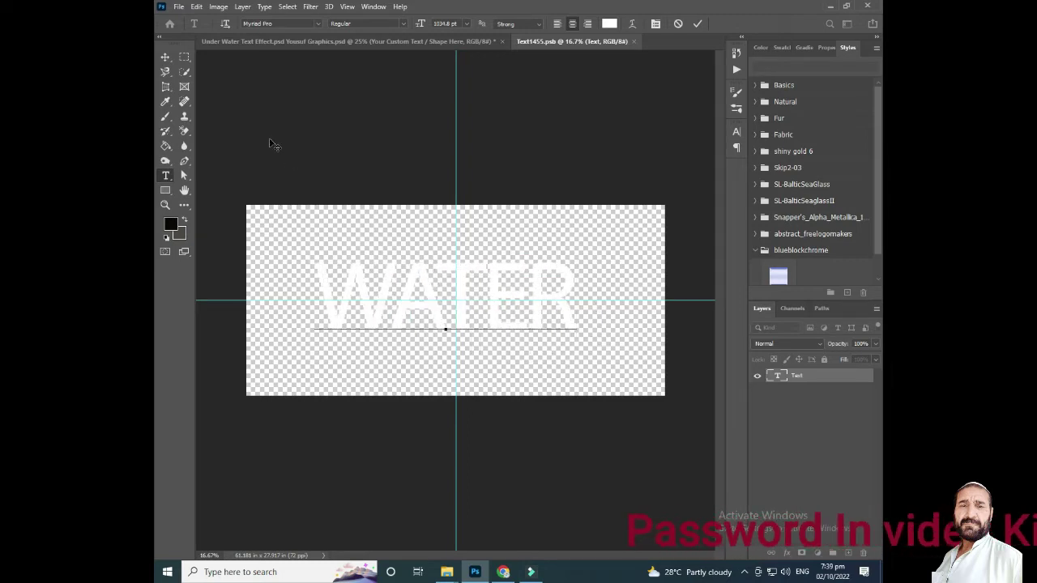
click(165, 57)
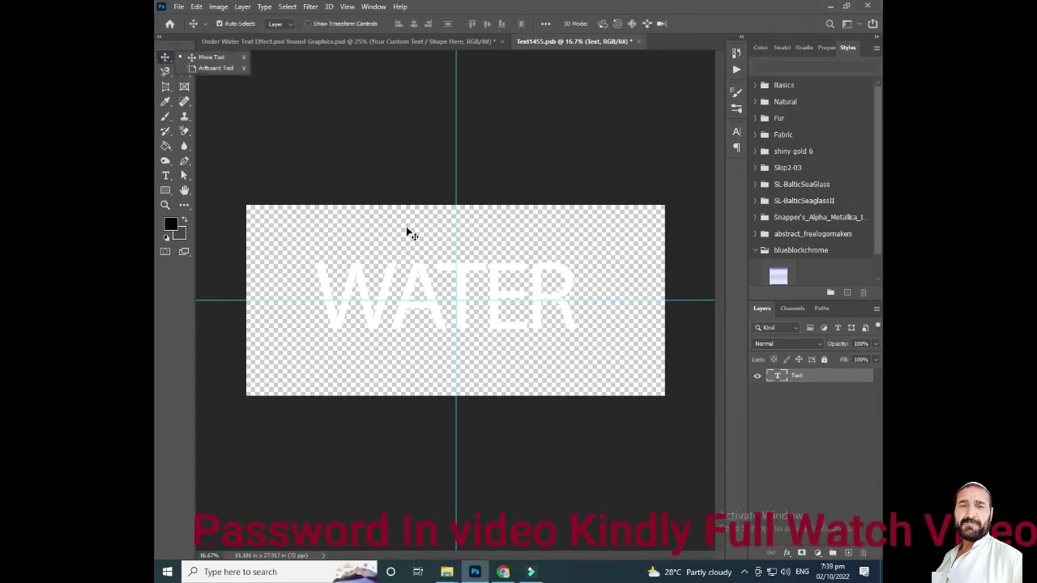
Close Text1455.psb and save it, updating the main document to show WATER.
click(639, 41)
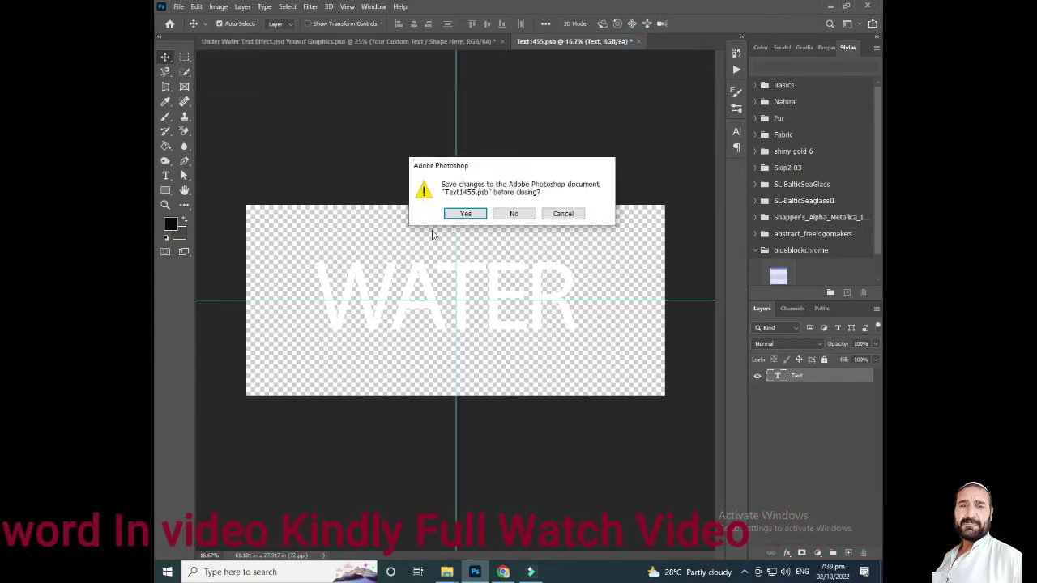
click(466, 213)
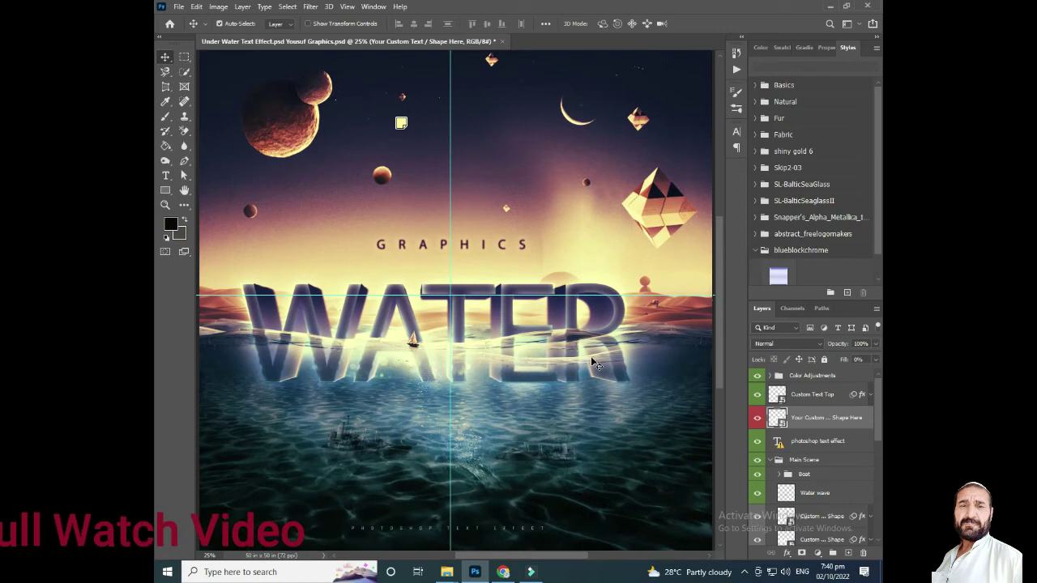
key(ctrl)
key(ctrl+minus)
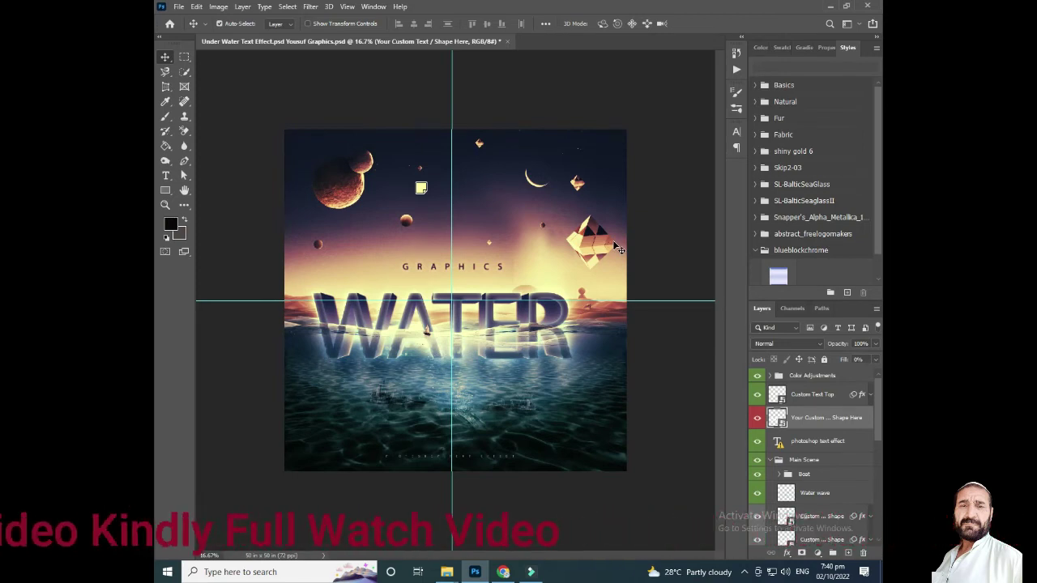
key(ctrl)
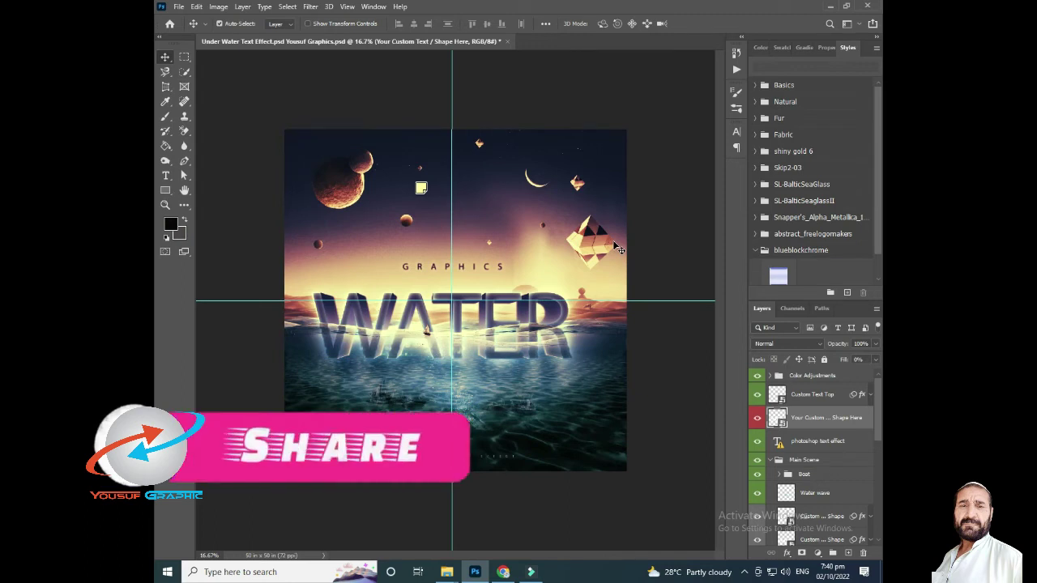
key(ctrl)
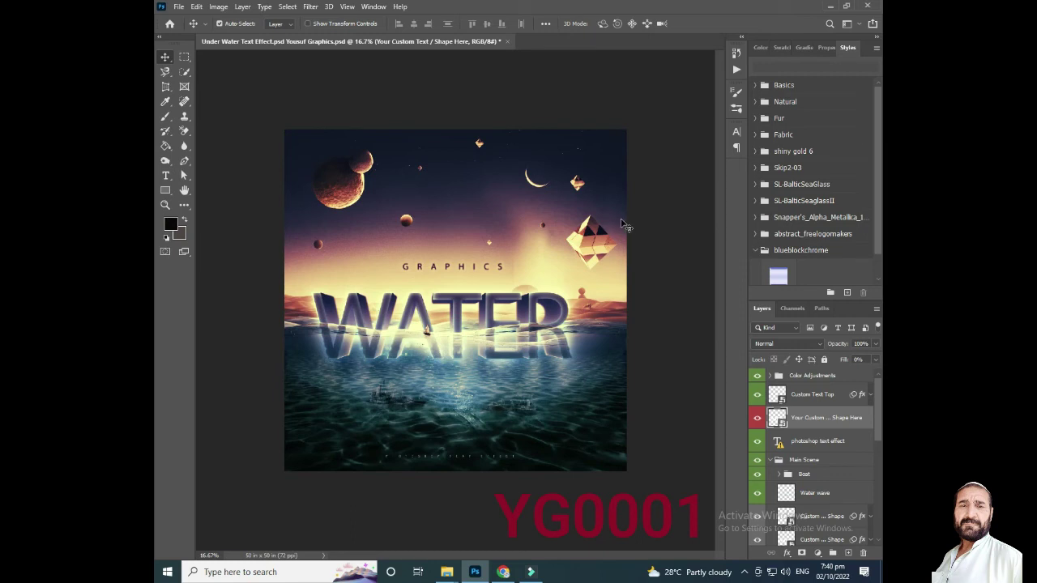
mouse_move(446, 572)
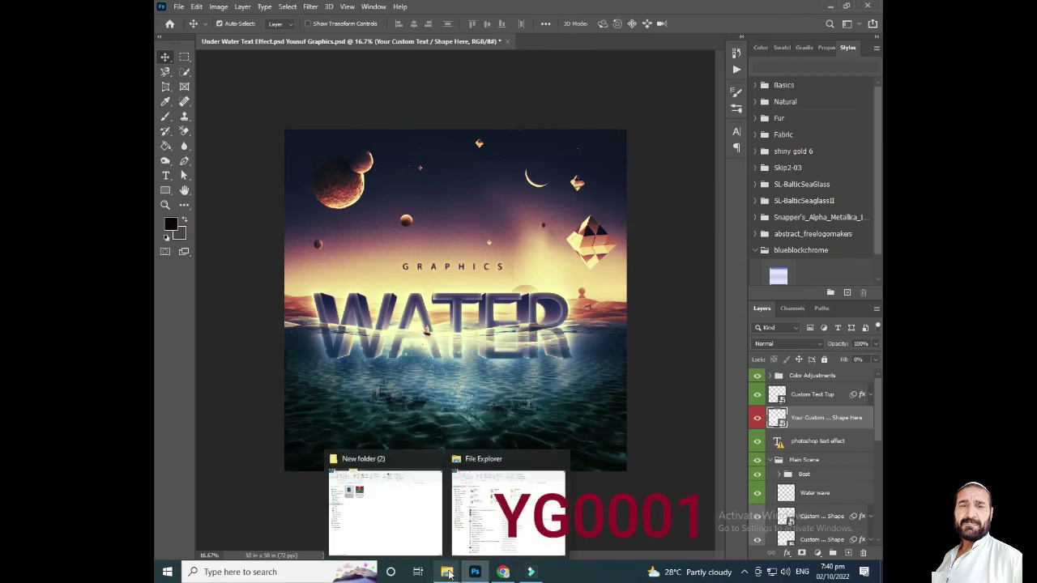
Show New folder (2) with the Under Water Text Effect PSD and RAR, nothing selected.
click(421, 537)
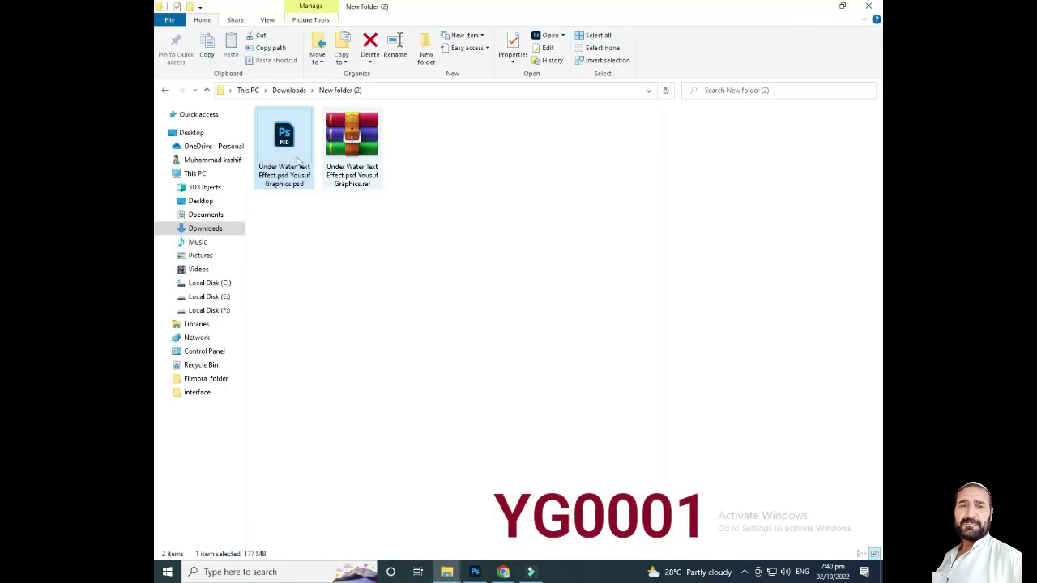
click(336, 235)
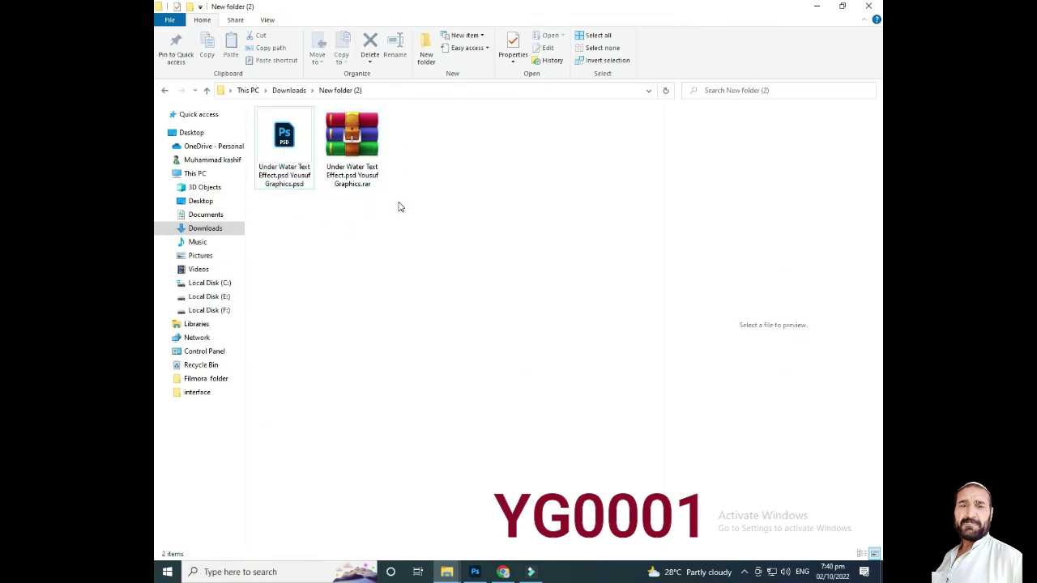